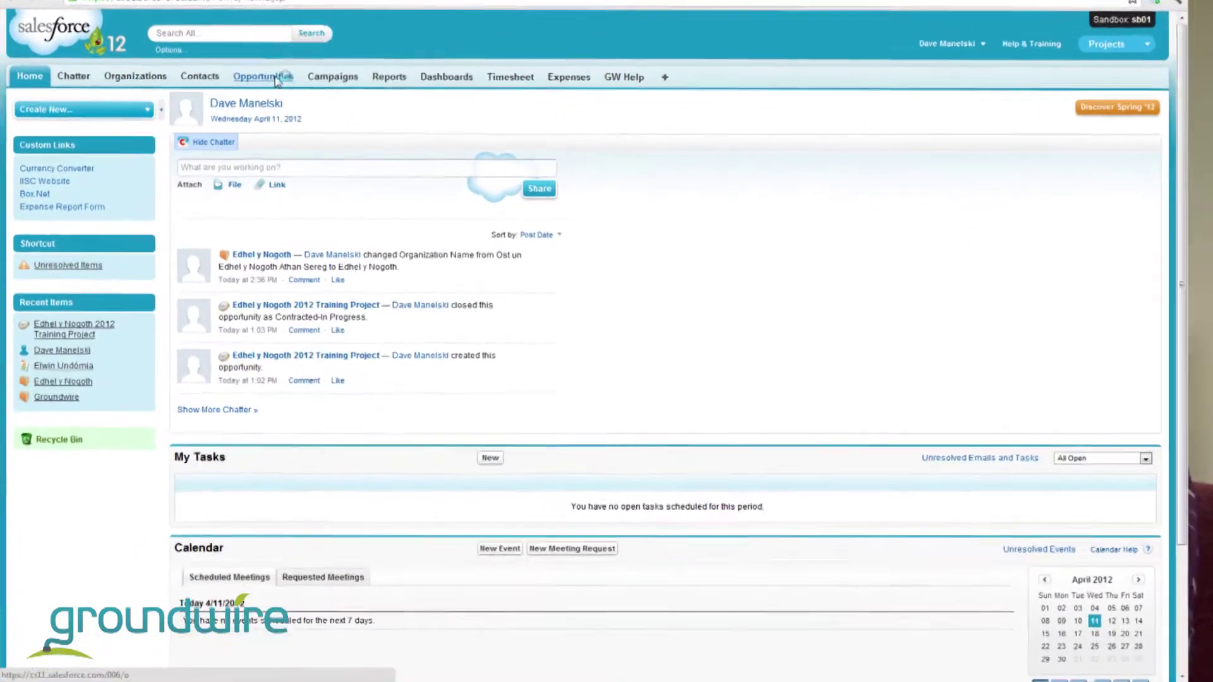
- Open the Edhel y Nogoth 2012 Training Project opportunity and review its budget, projections and zero actuals
left_click(267, 73)
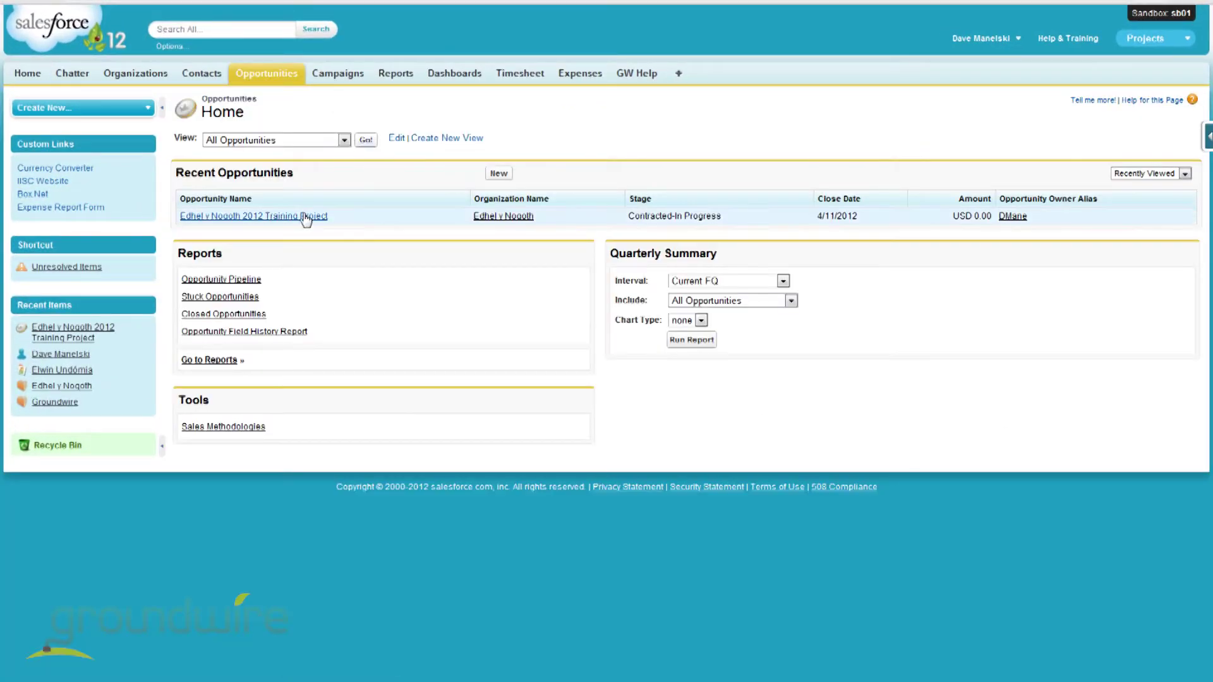
left_click(309, 216)
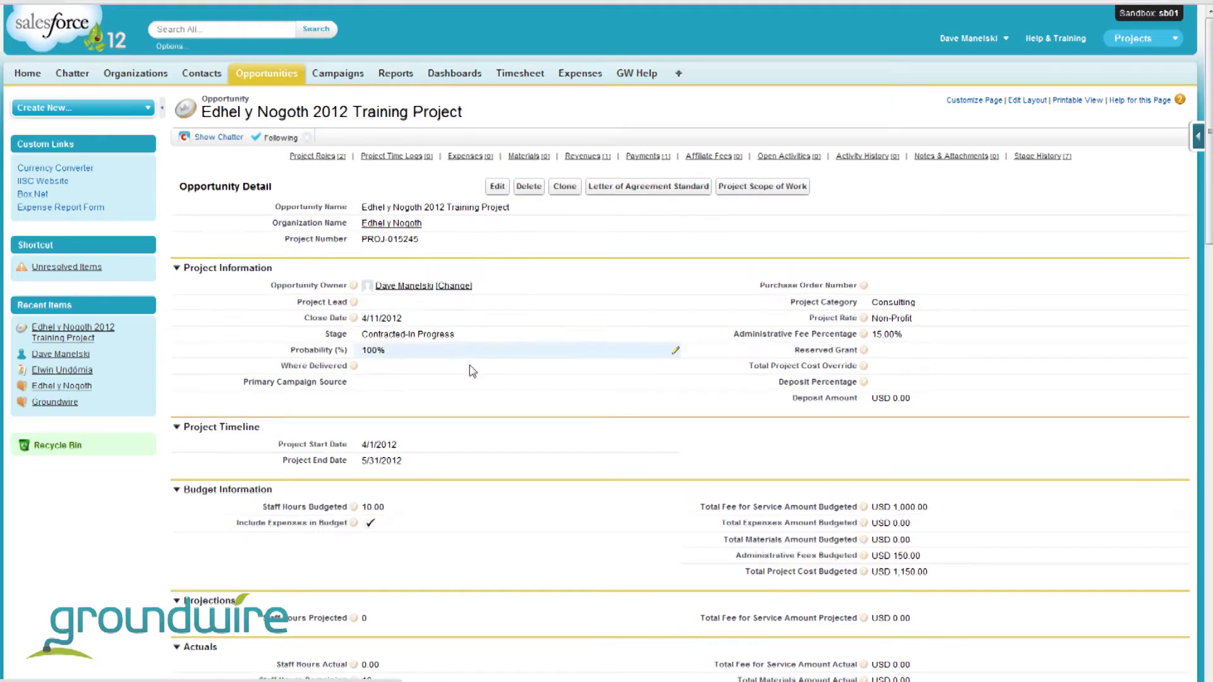
scroll(468, 365, "down", 2)
scroll(473, 370, "down", 2)
scroll(474, 373, "down", 1)
scroll(474, 374, "up", 1)
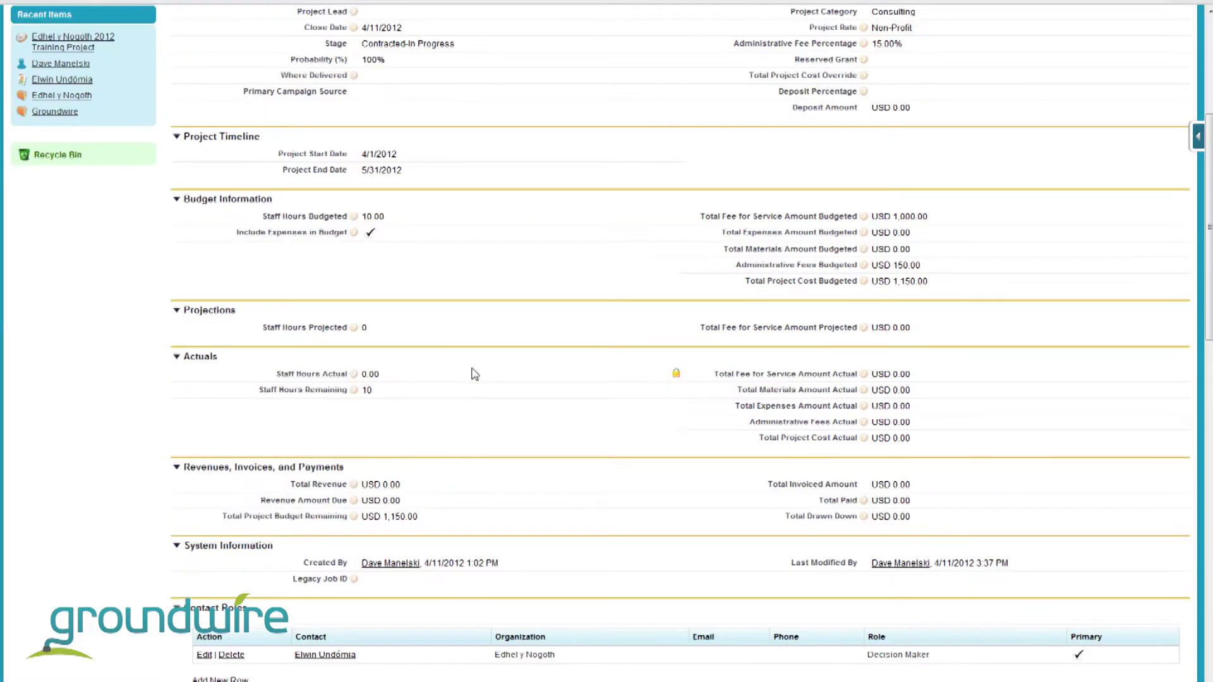
scroll(474, 374, "up", 1)
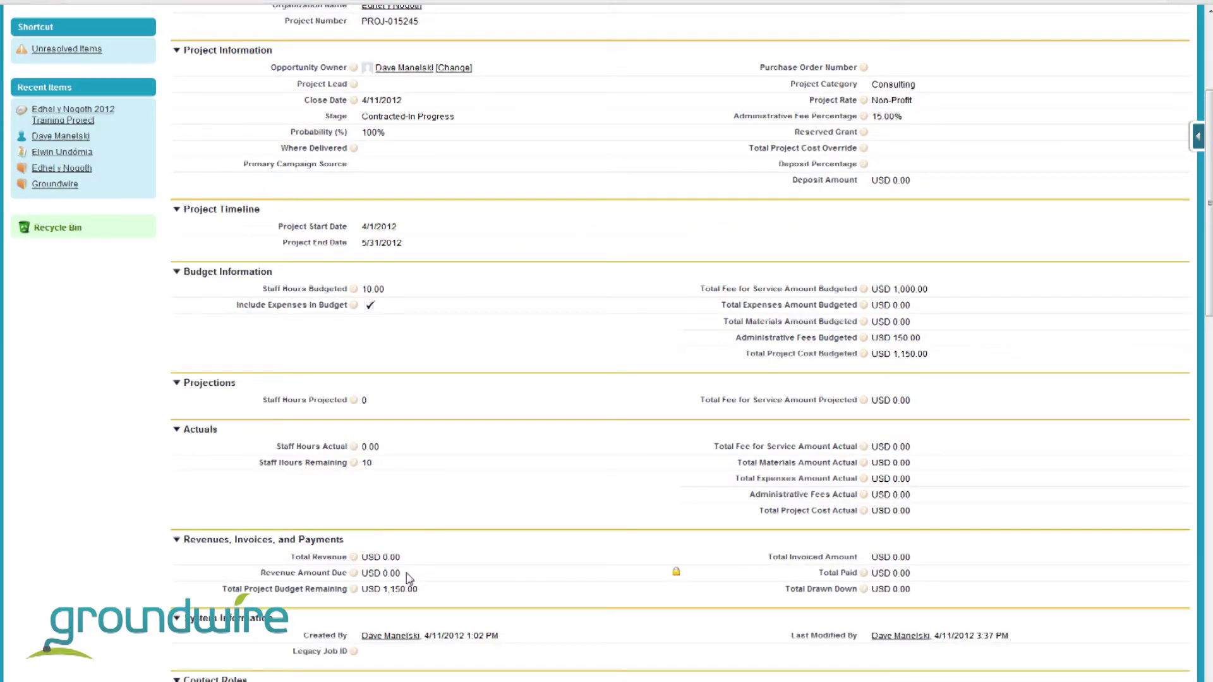
scroll(432, 590, "down", 1)
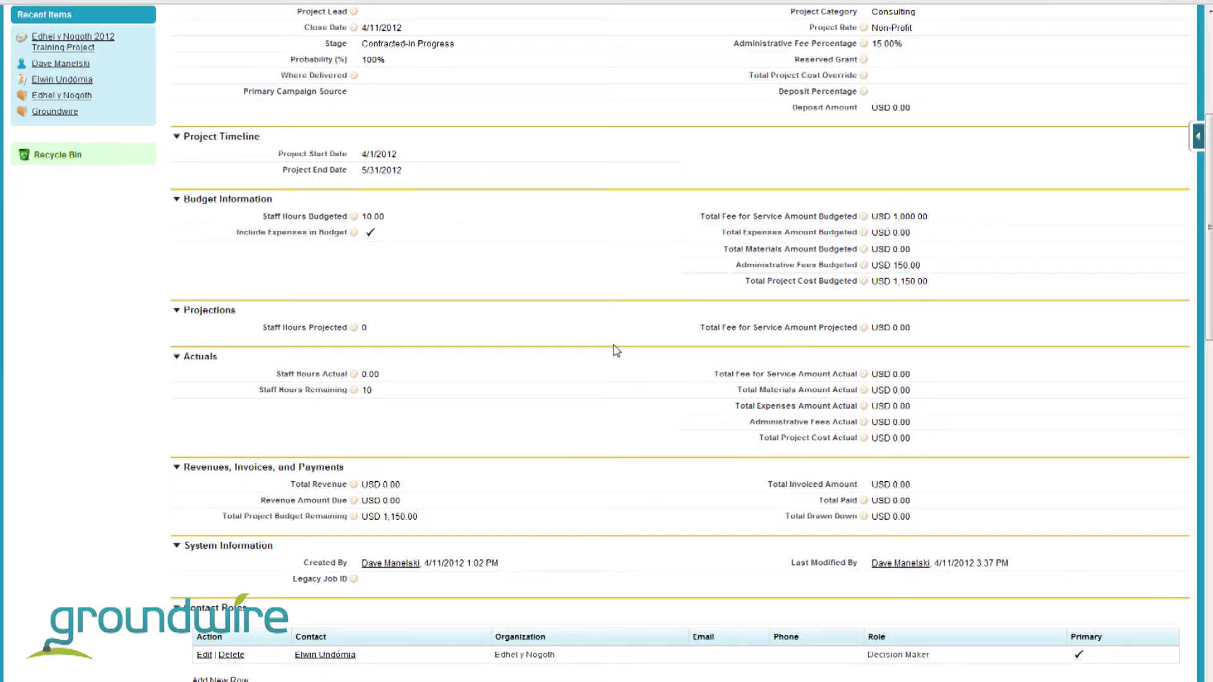
scroll(618, 347, "up", 4)
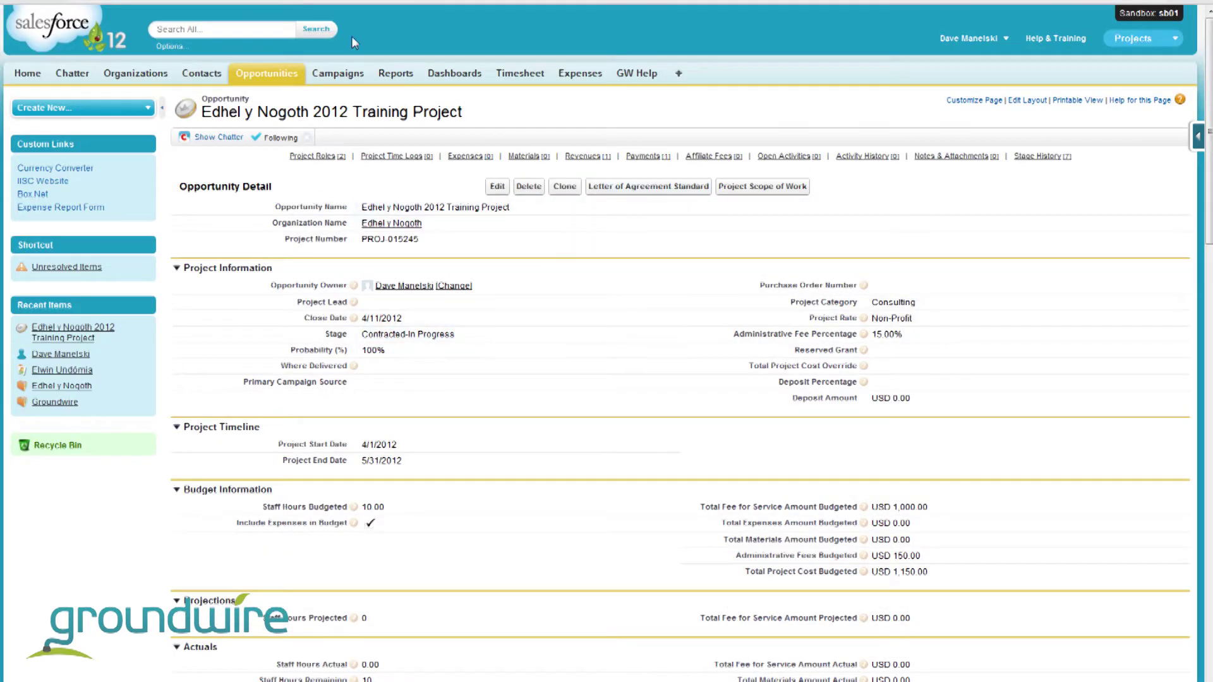
- Start a planned time entry for Edhel y Nogoth's 2012 Training Project with role Master Trainer
left_click(543, 75)
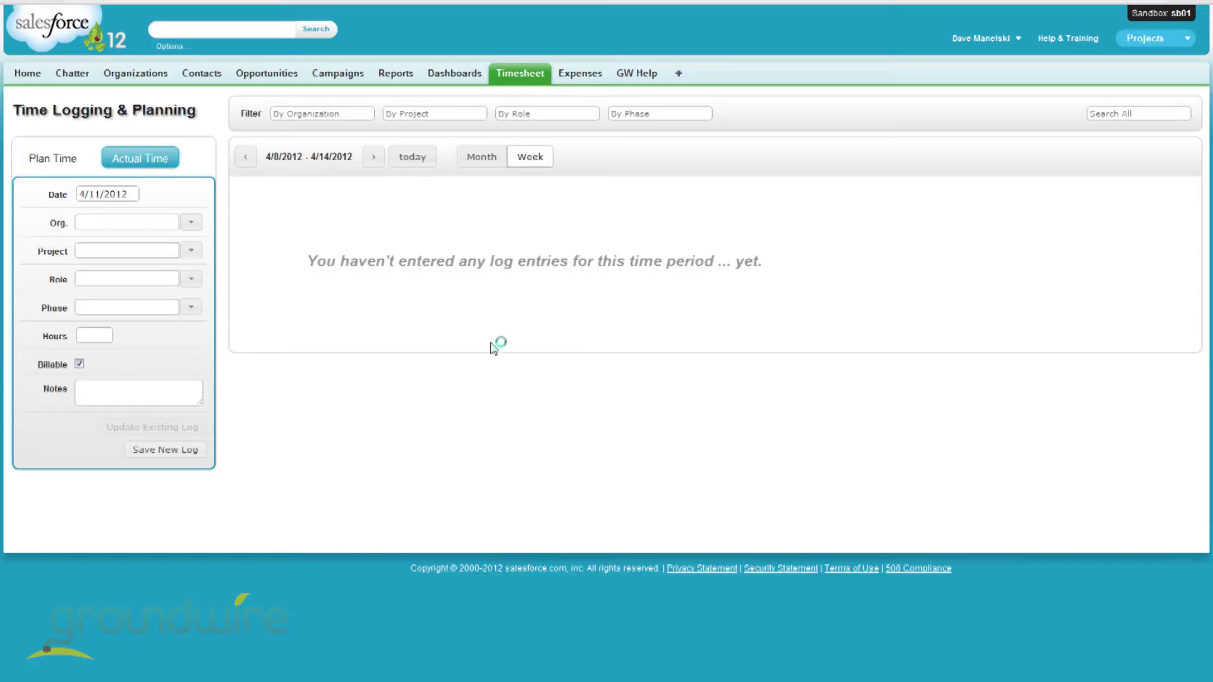
left_click(53, 159)
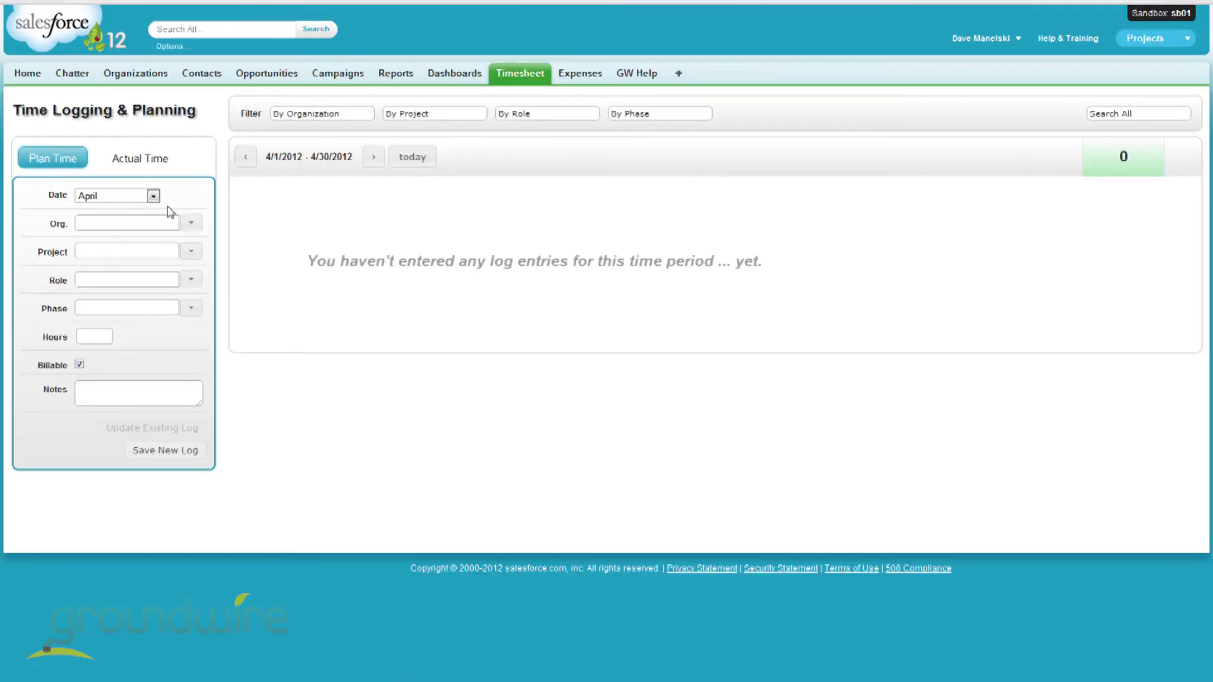
left_click(141, 224)
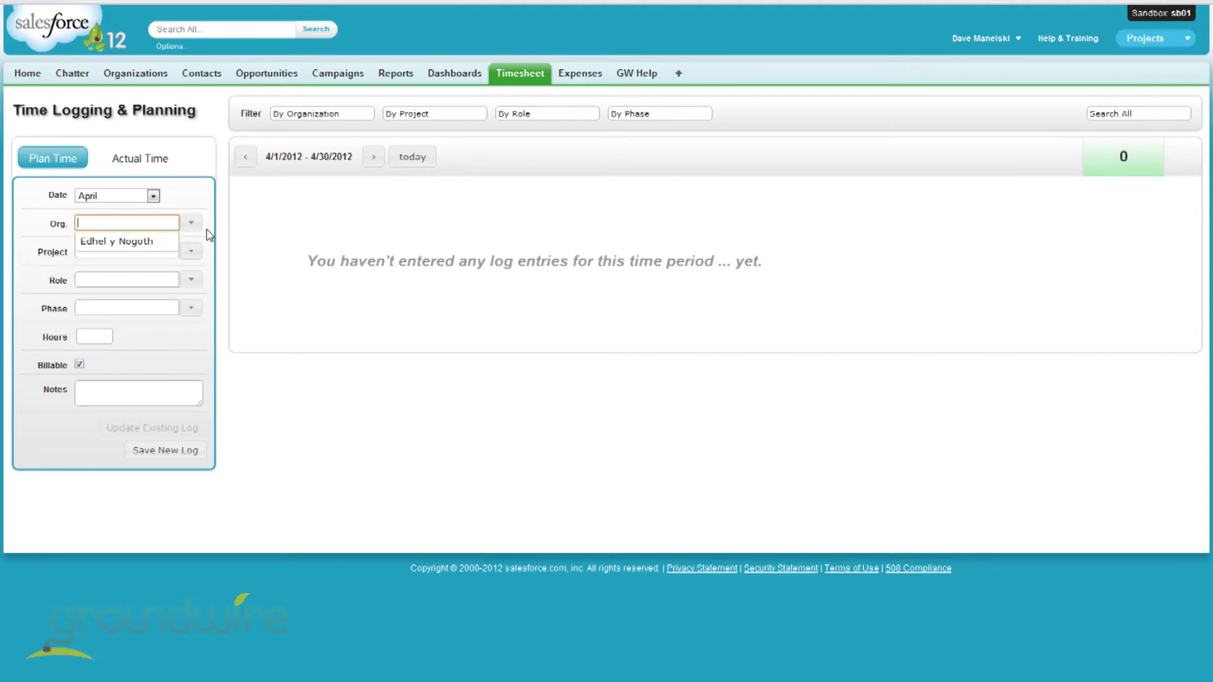
type("E")
key("Down")
key("Tab")
type("Edhel y Nogoth 2012")
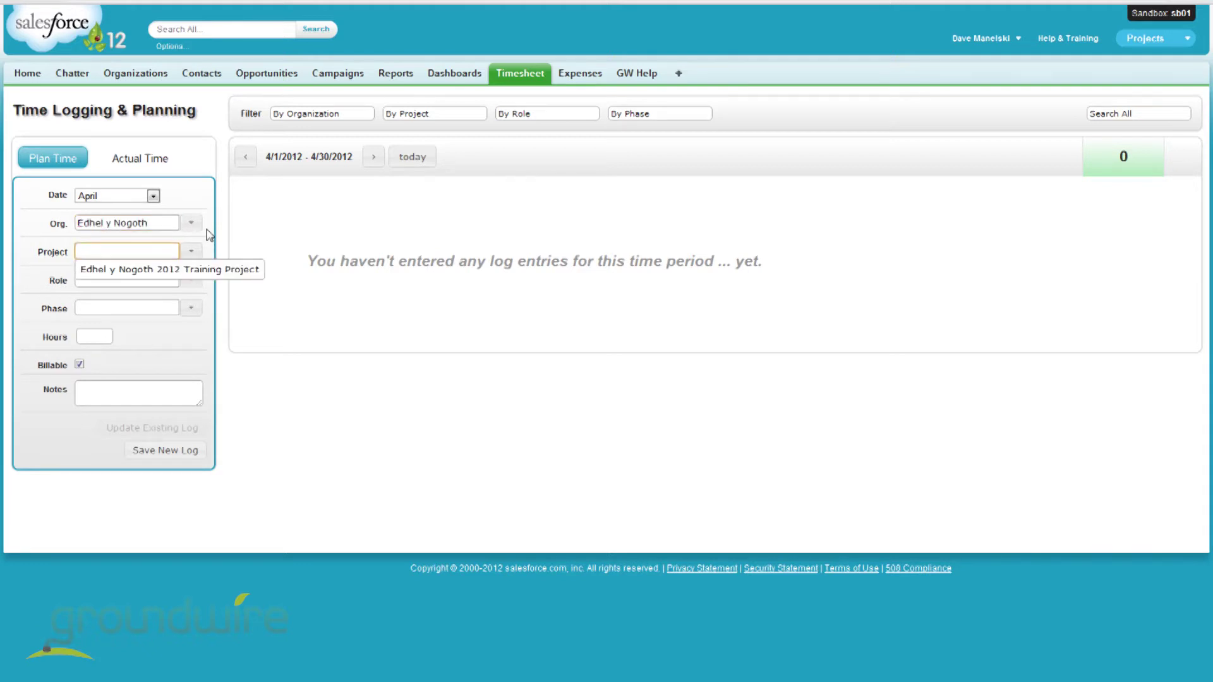
key("Tab")
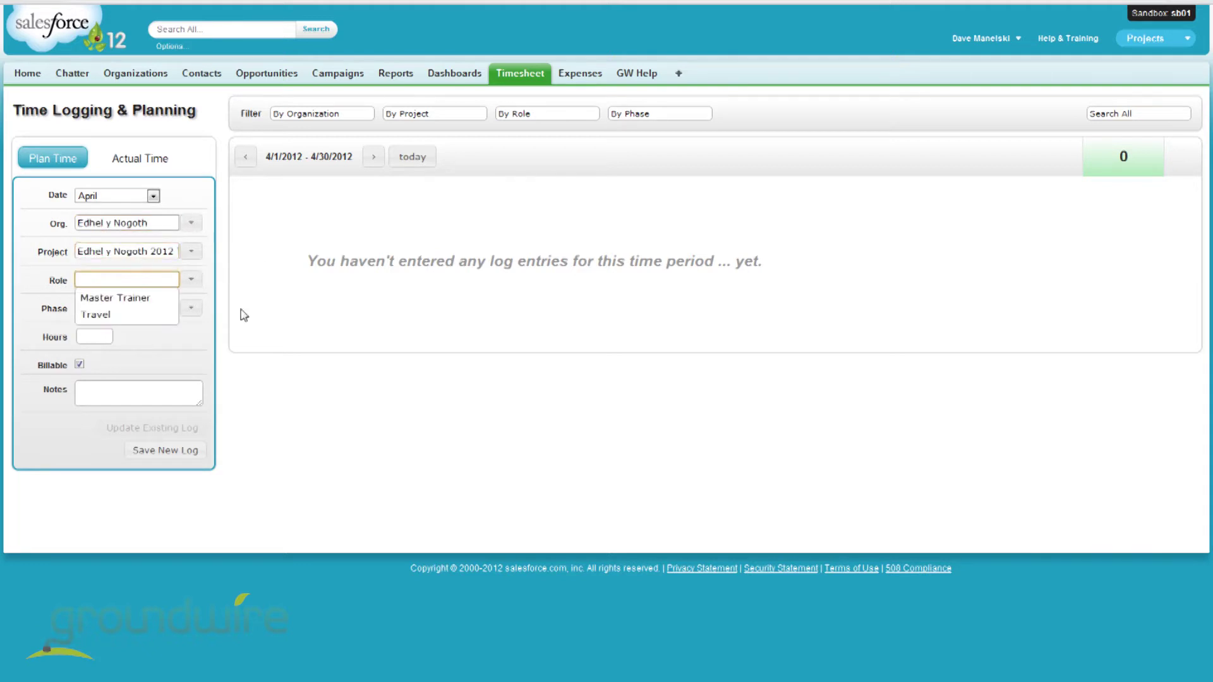
key("Down")
left_click(141, 304)
- Set phase Delivery and 10 hours, and save the planned entry as a new log
left_click(143, 309)
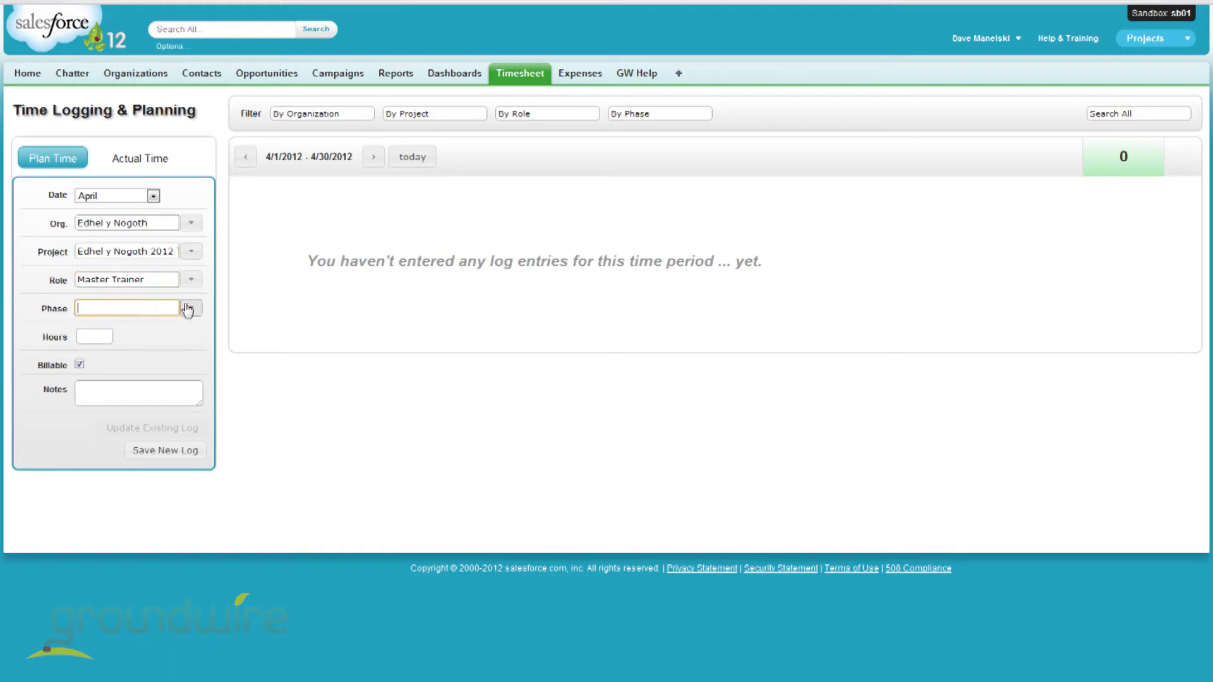
left_click(190, 308)
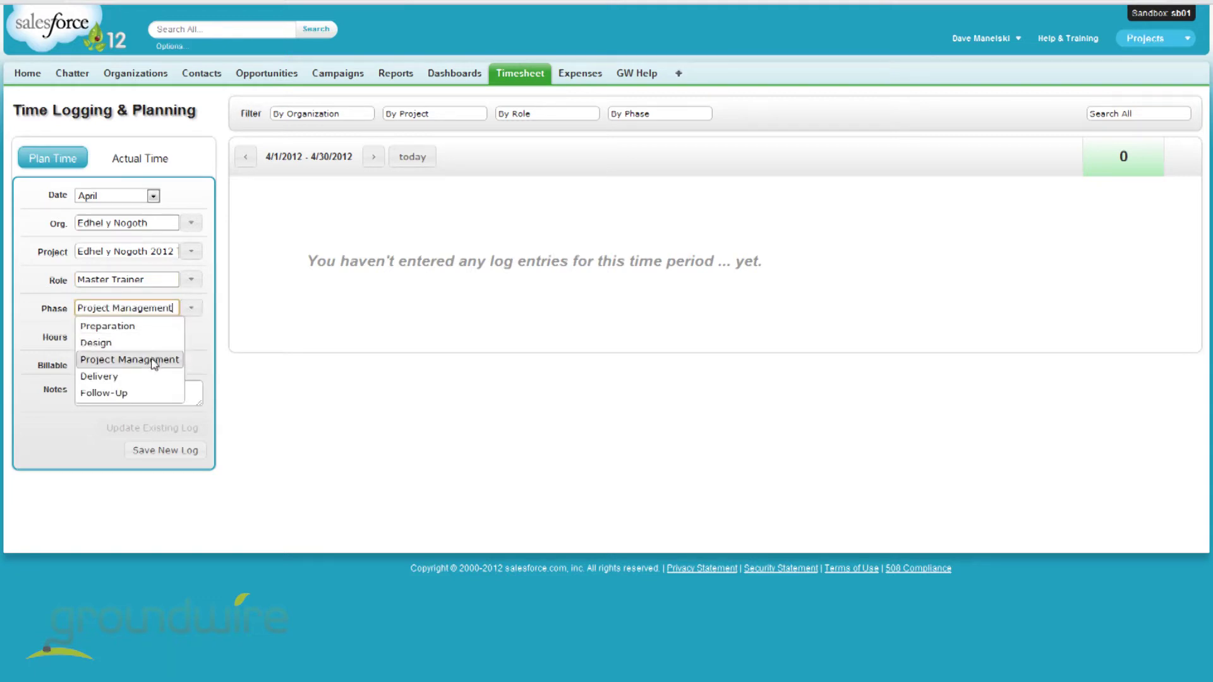
left_click(155, 359)
left_click(81, 338)
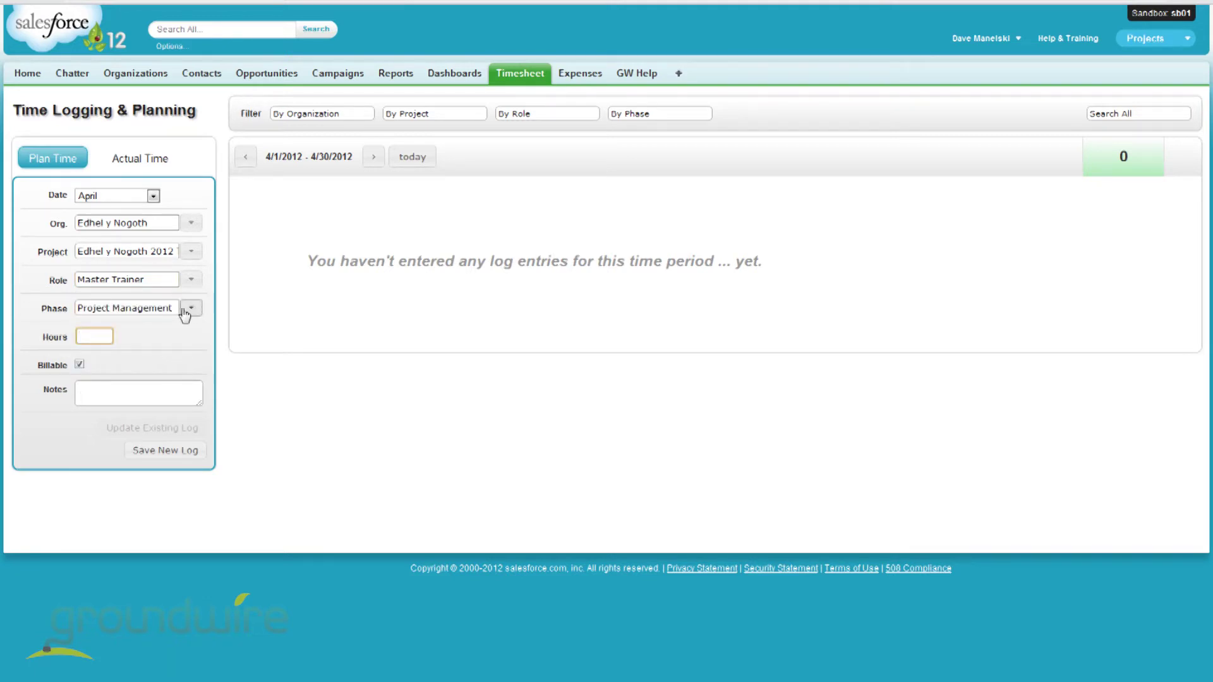
left_click(191, 308)
left_click(150, 379)
key("Tab")
left_click(130, 397)
left_click(174, 451)
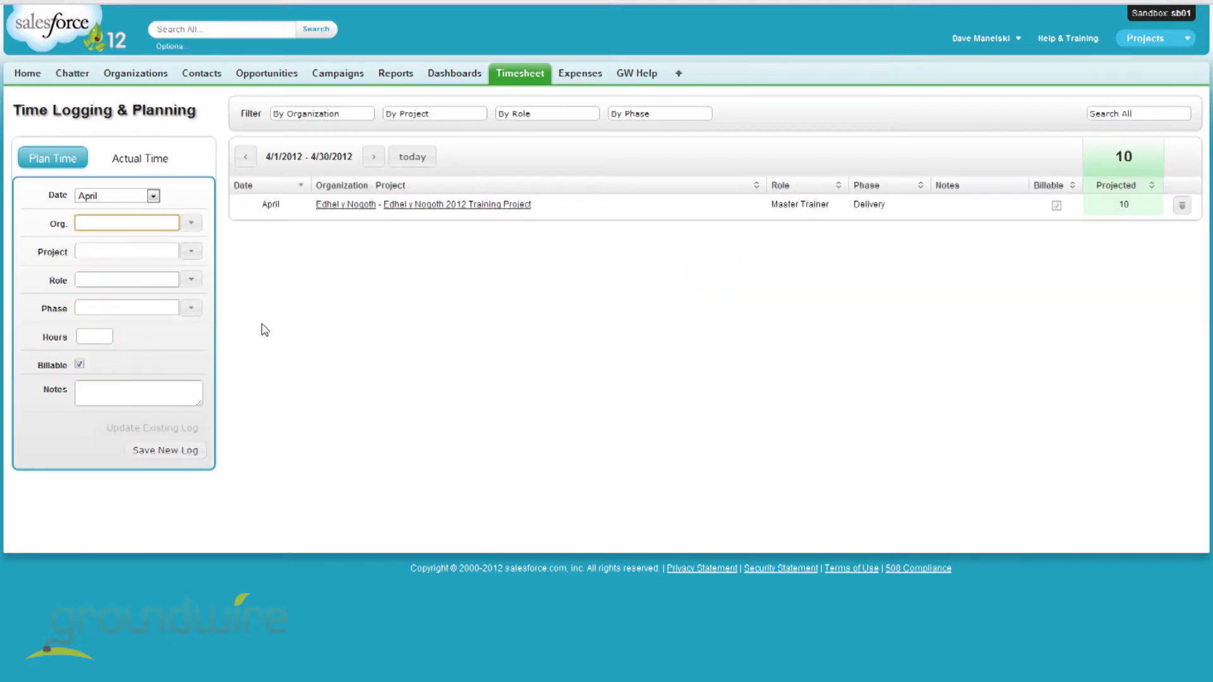
left_click(697, 213)
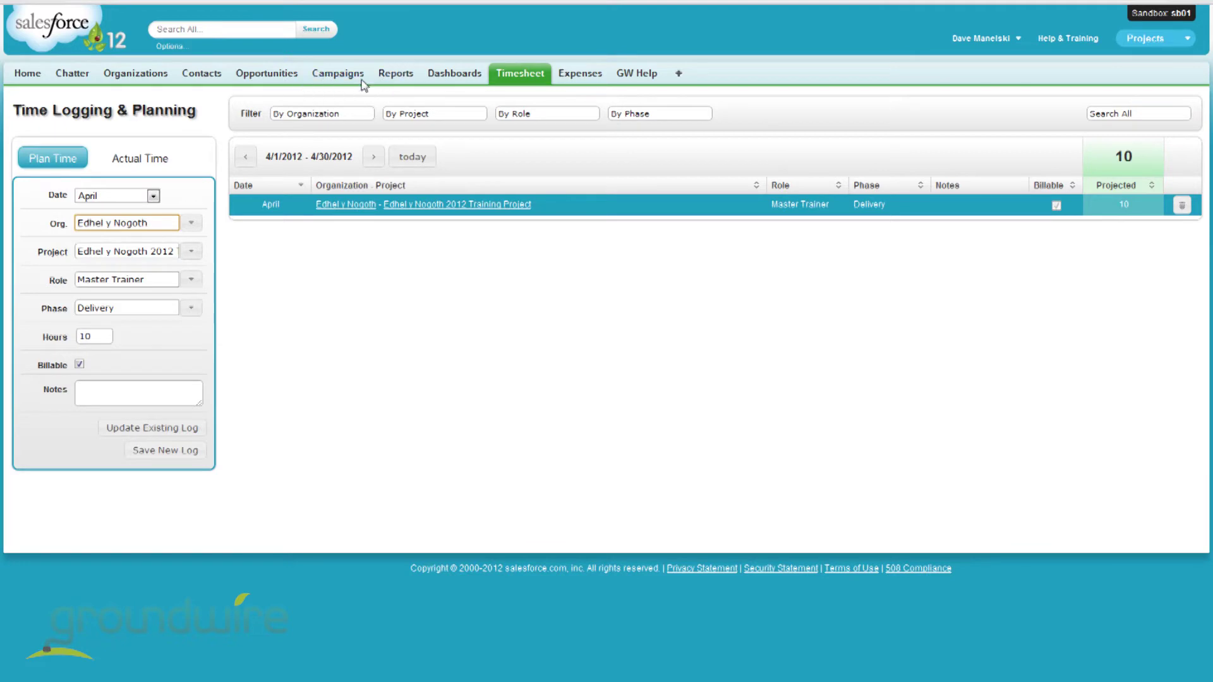
- Verify the opportunity's projections show 10 staff hours and a USD 1,000.00 service fee
left_click(473, 205)
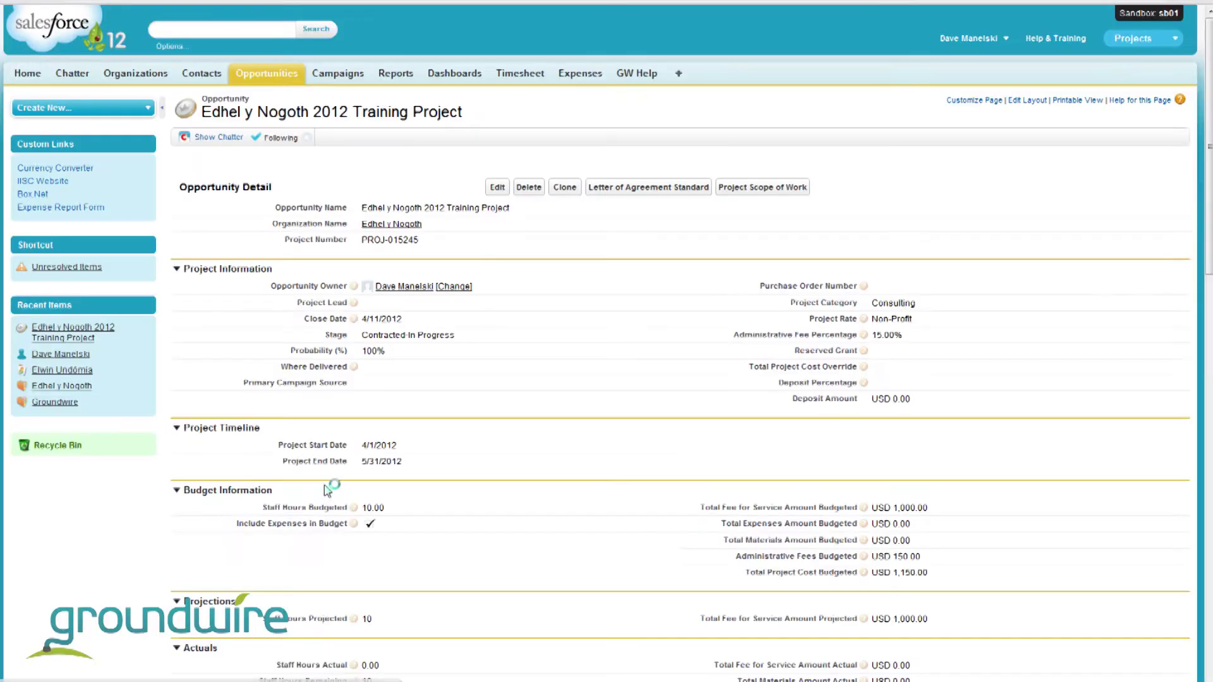
scroll(302, 513, "down", 2)
scroll(302, 513, "down", 5)
scroll(302, 513, "down", 2)
scroll(360, 534, "down", 2)
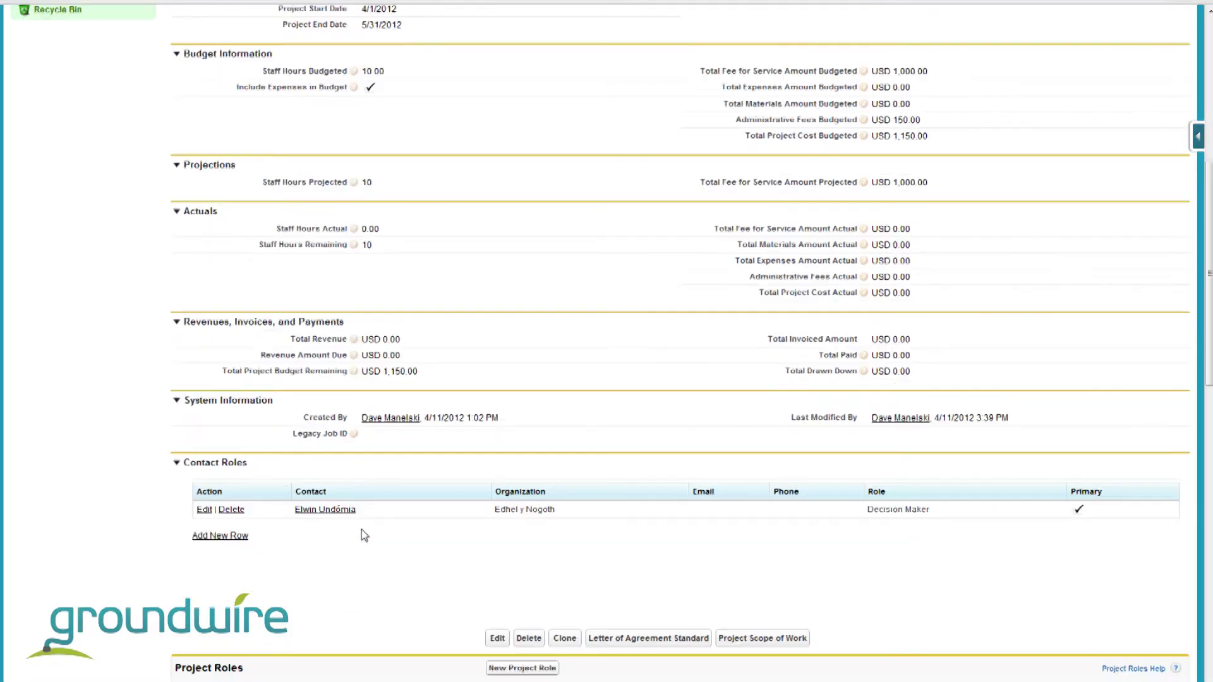
double_click(897, 182)
scroll(617, 304, "up", 3)
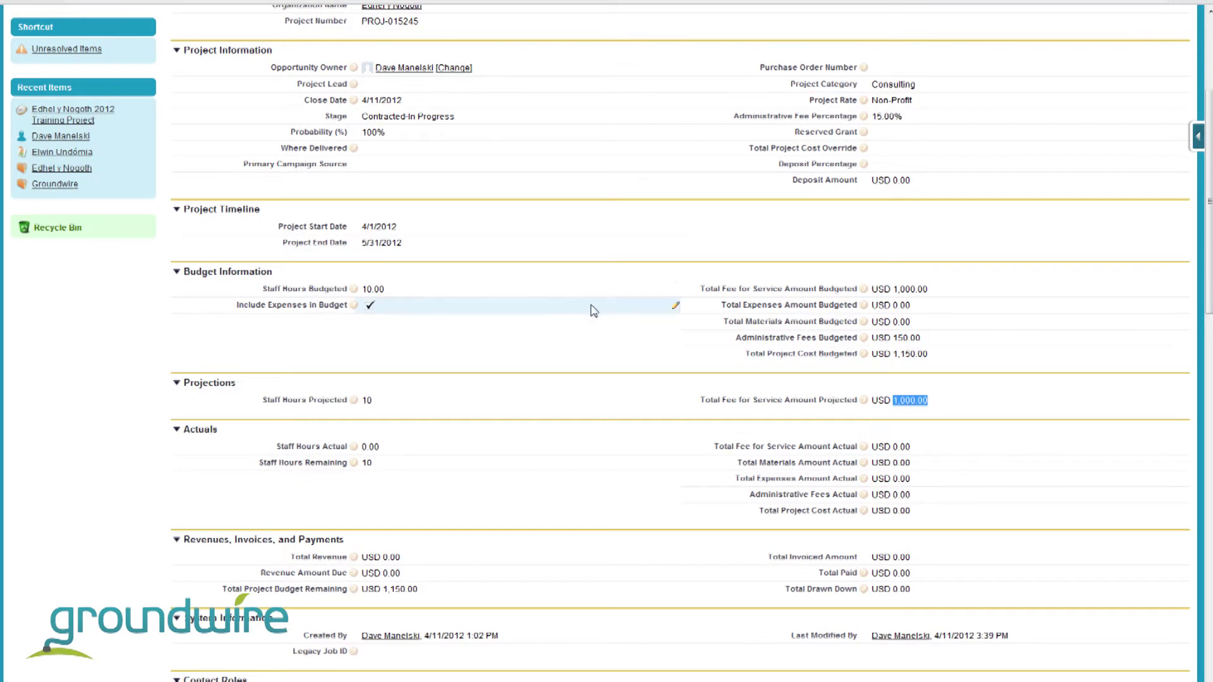
scroll(593, 306, "up", 3)
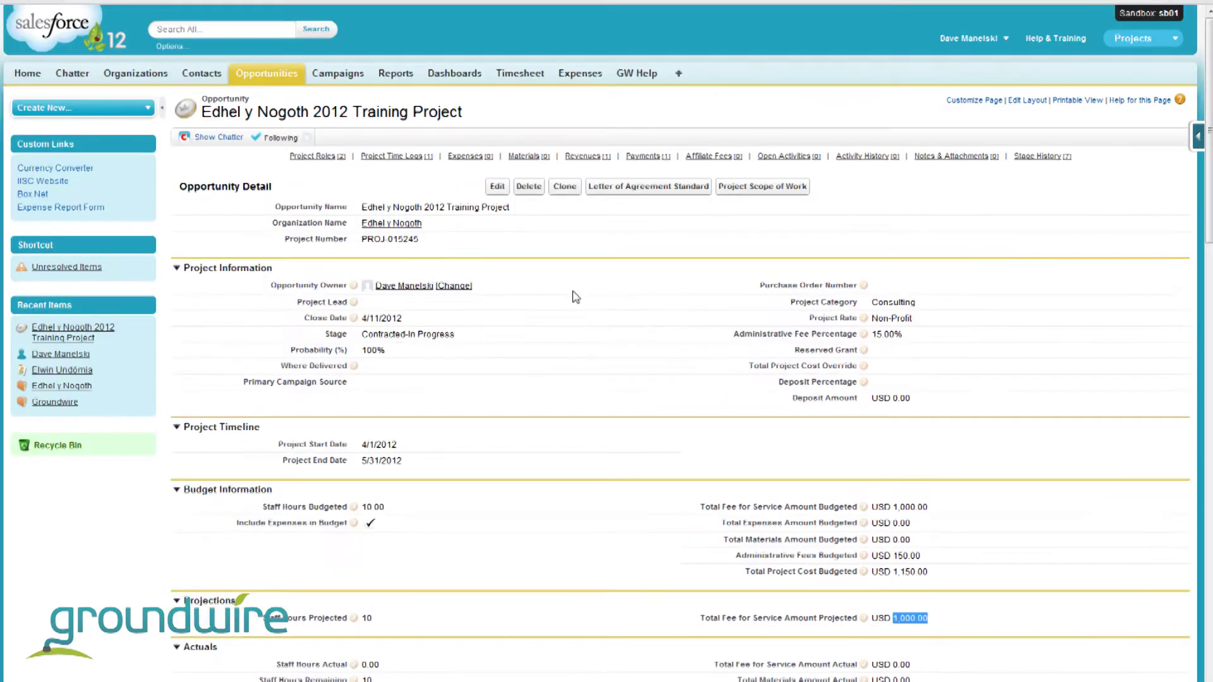
left_click(521, 74)
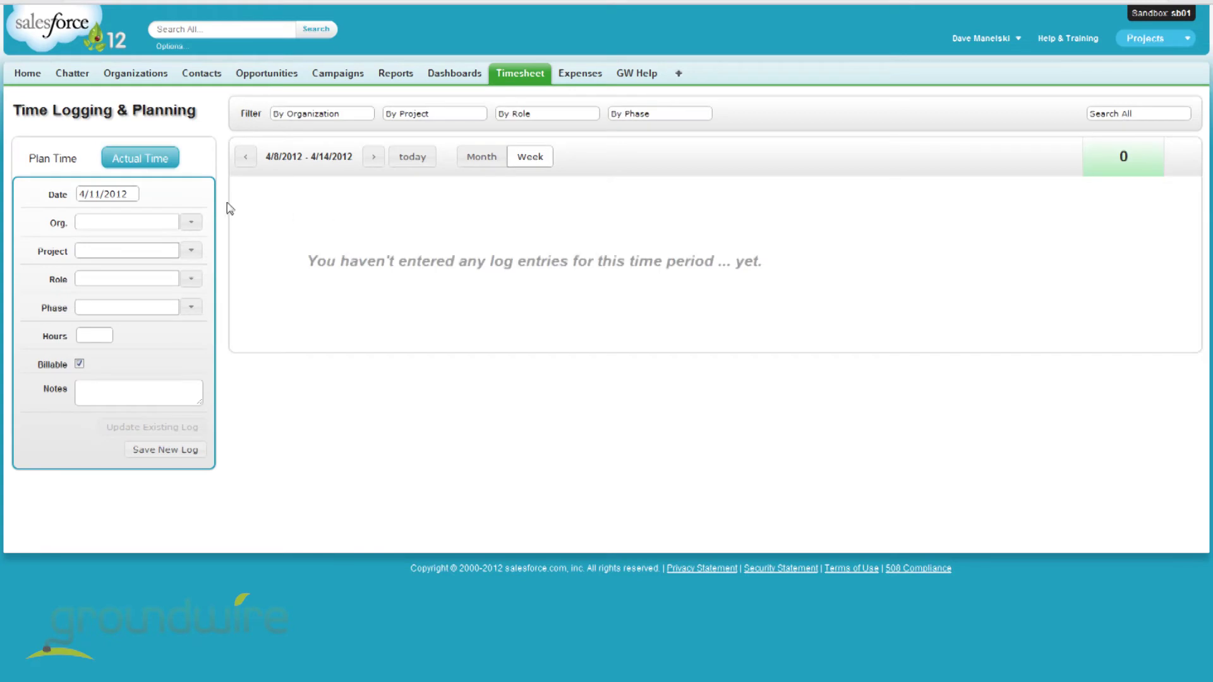
- Start an actual time entry for Edhel y Nogoth's 2012 Training Project with role Master Trainer
left_click(137, 224)
type("Ed")
key("Down")
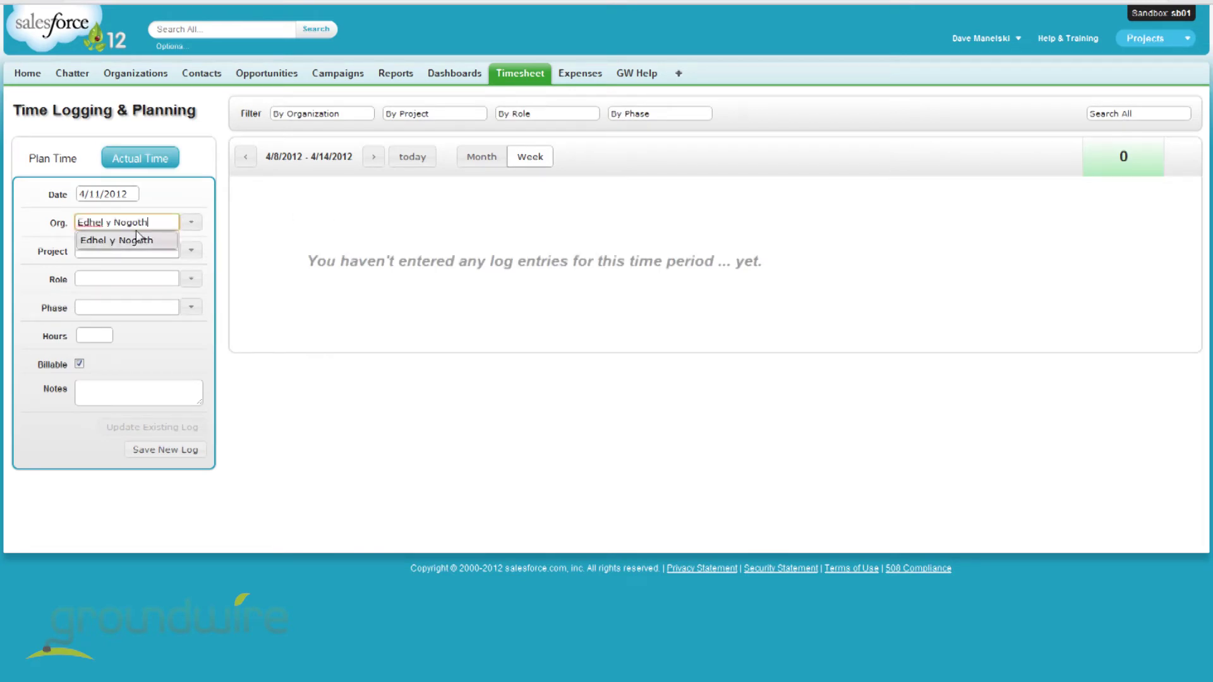
left_click(137, 232)
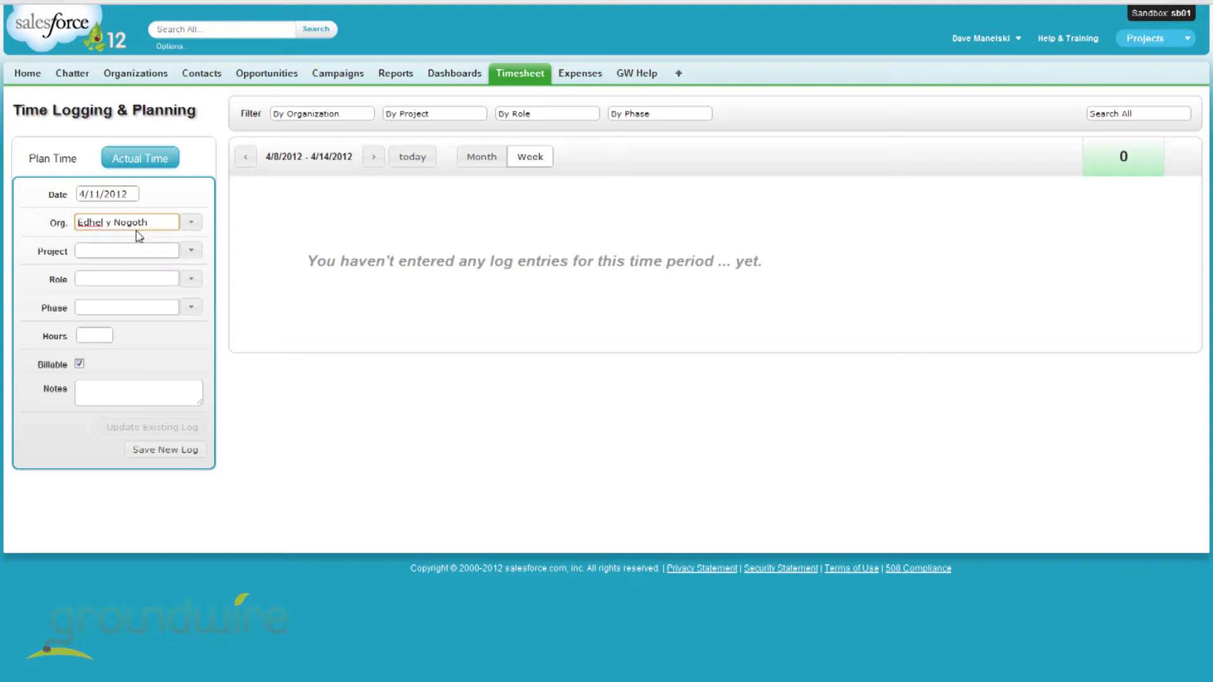
key("Tab")
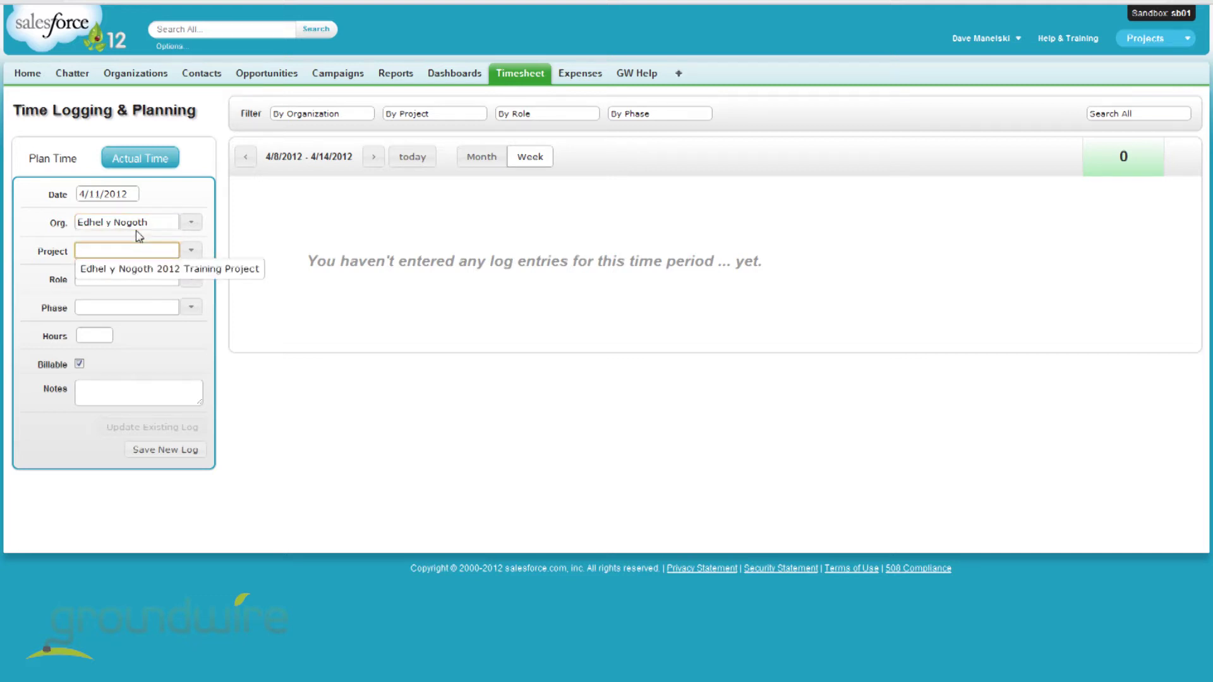
key("Down")
key("Return")
key("Tab")
- Set phase Delivery and 11 hours, and save the actual entry as a new log
key("Down")
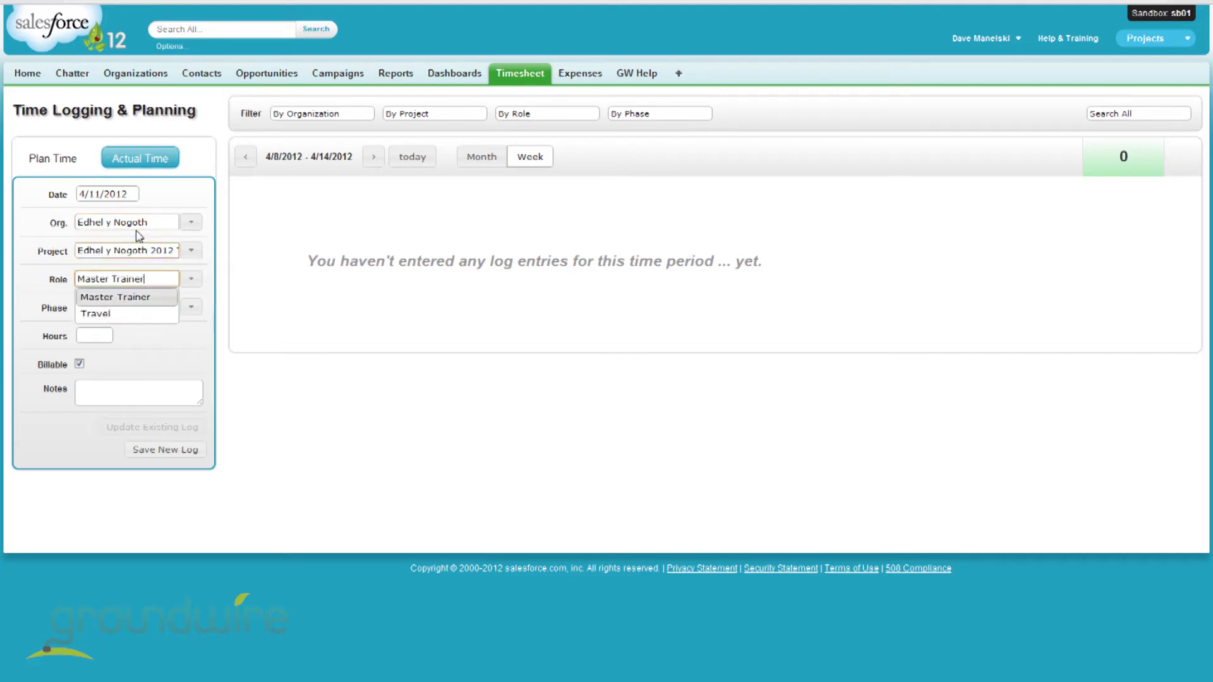
key("Tab")
key("Down")
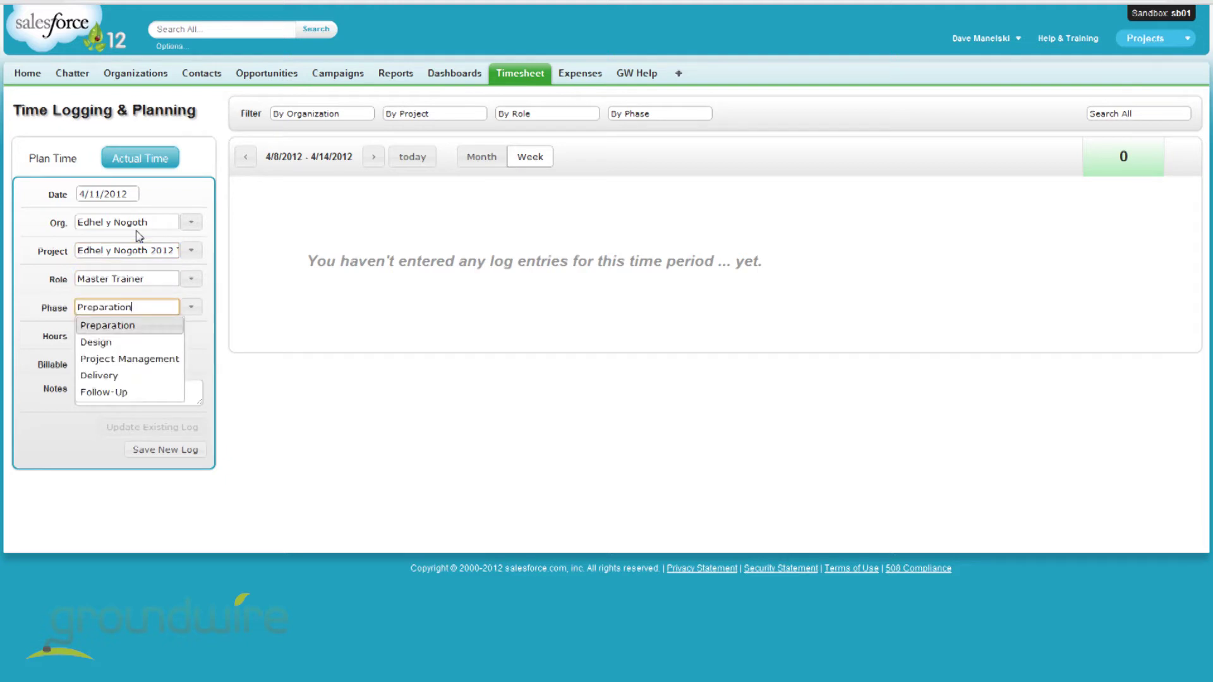
key("Down")
key("Down")
key("Up")
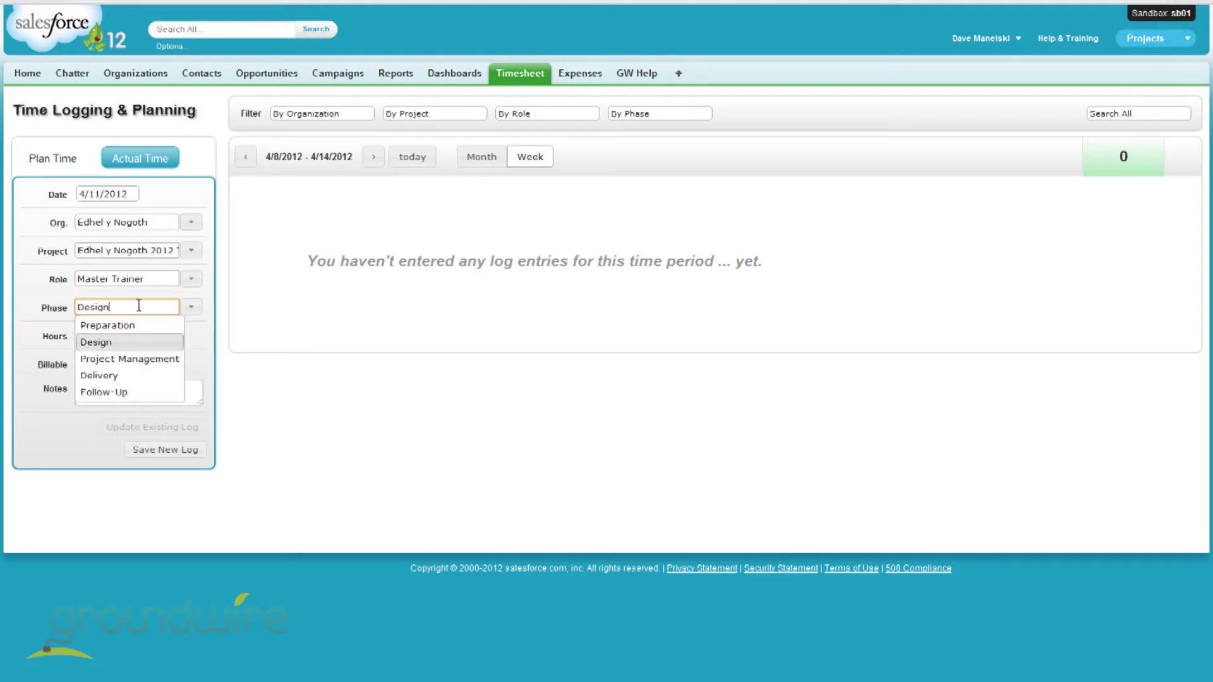
left_click(151, 375)
left_click(98, 336)
type("11")
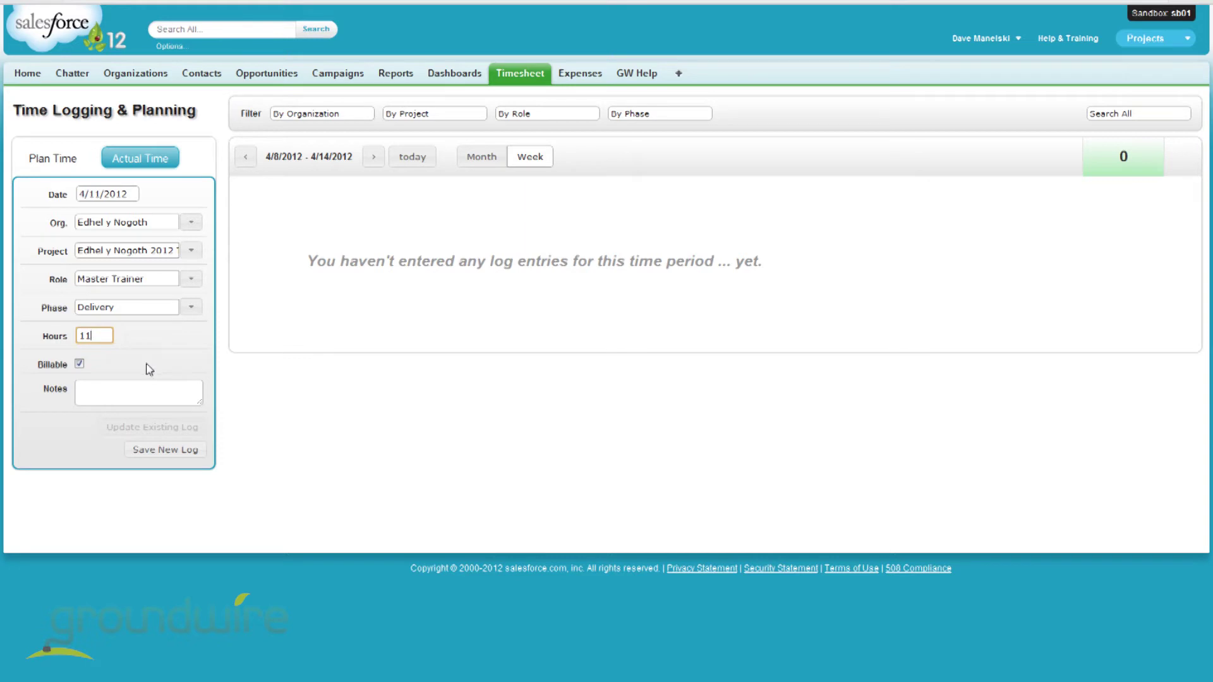
left_click(181, 452)
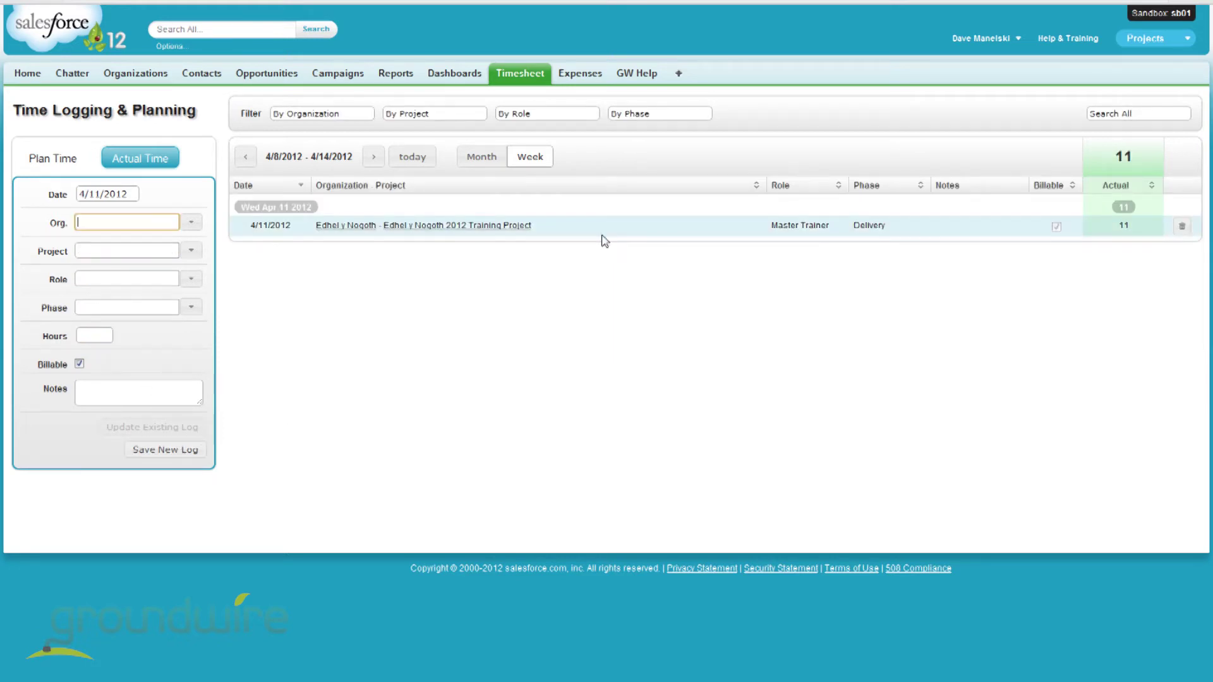
- Reload the saved 11-hour entry and show the timesheet for the whole month
left_click(602, 233)
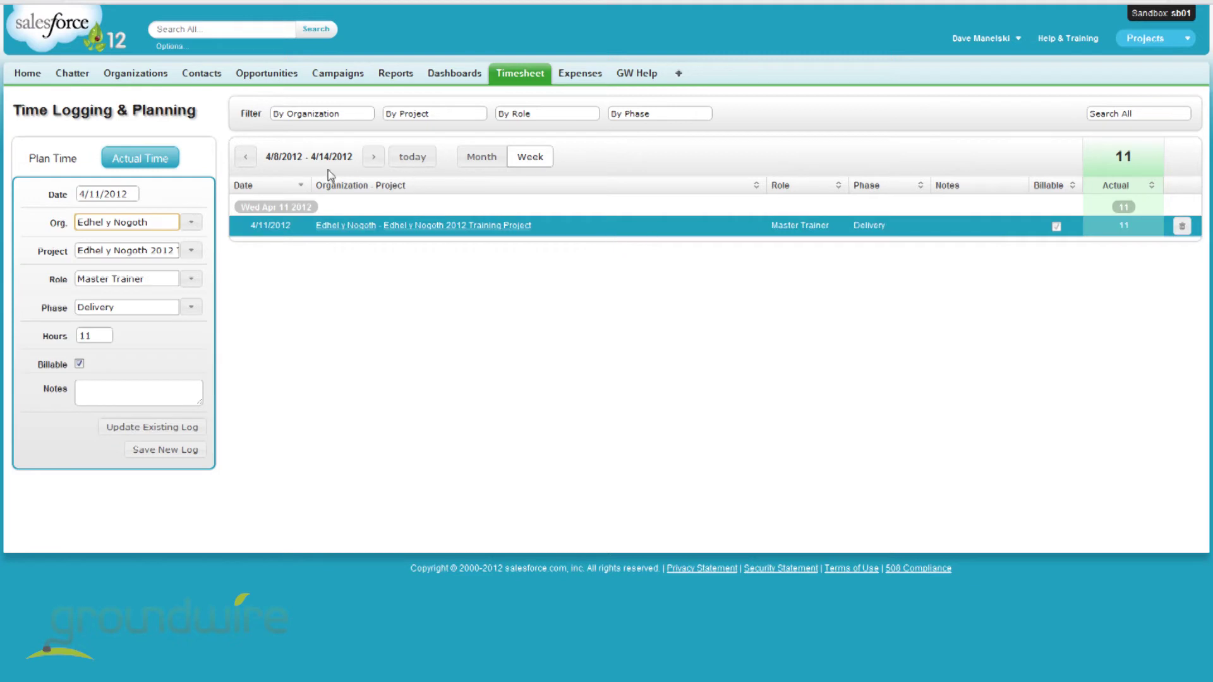
left_click(490, 158)
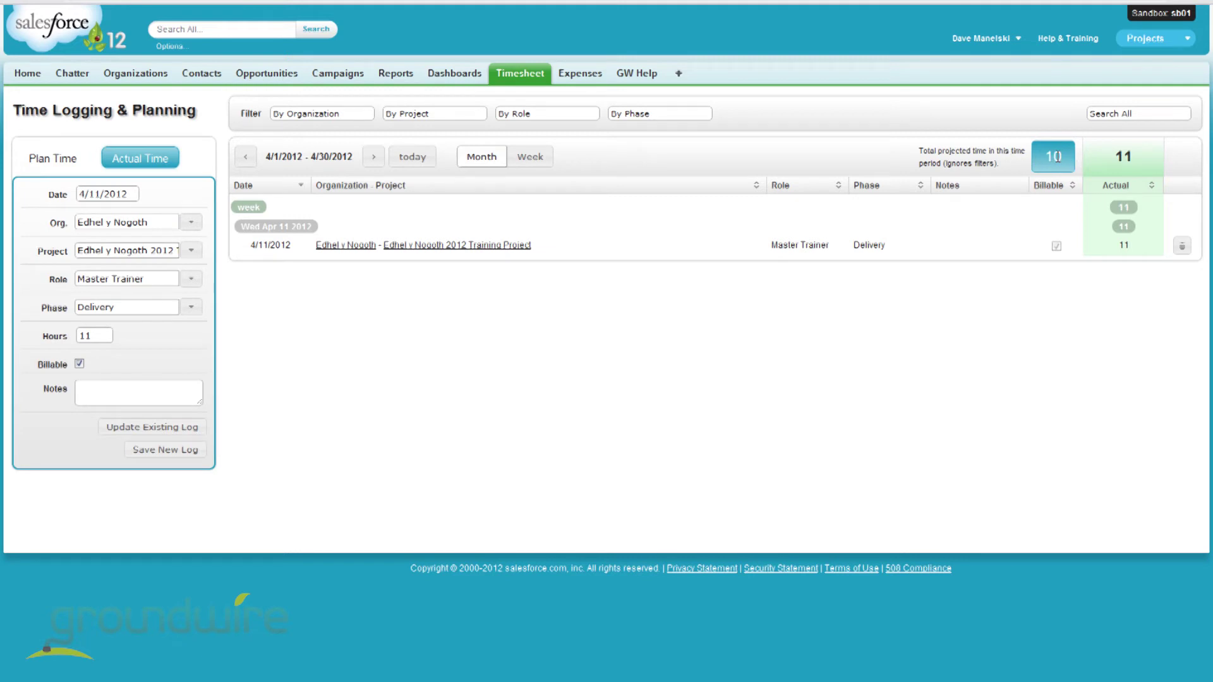
double_click(1058, 157)
left_click(1019, 136)
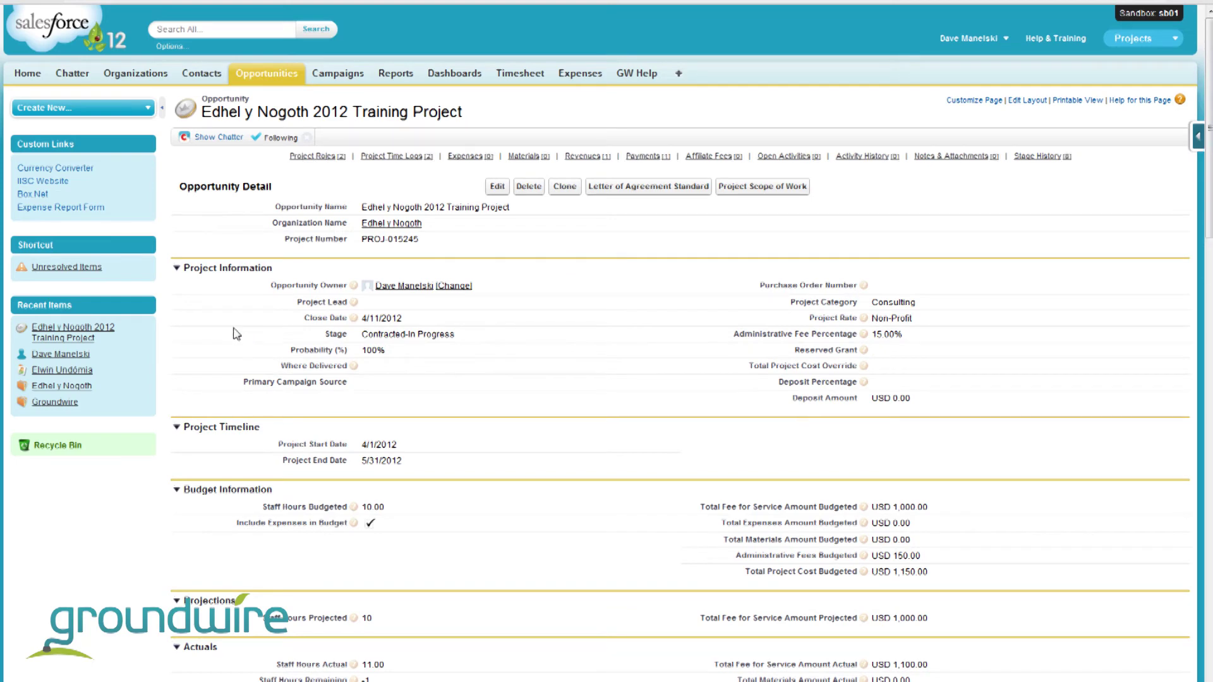
- Scroll through the training project's Actuals, Project Time Logs and Revenues related lists
scroll(361, 510, "down", 2)
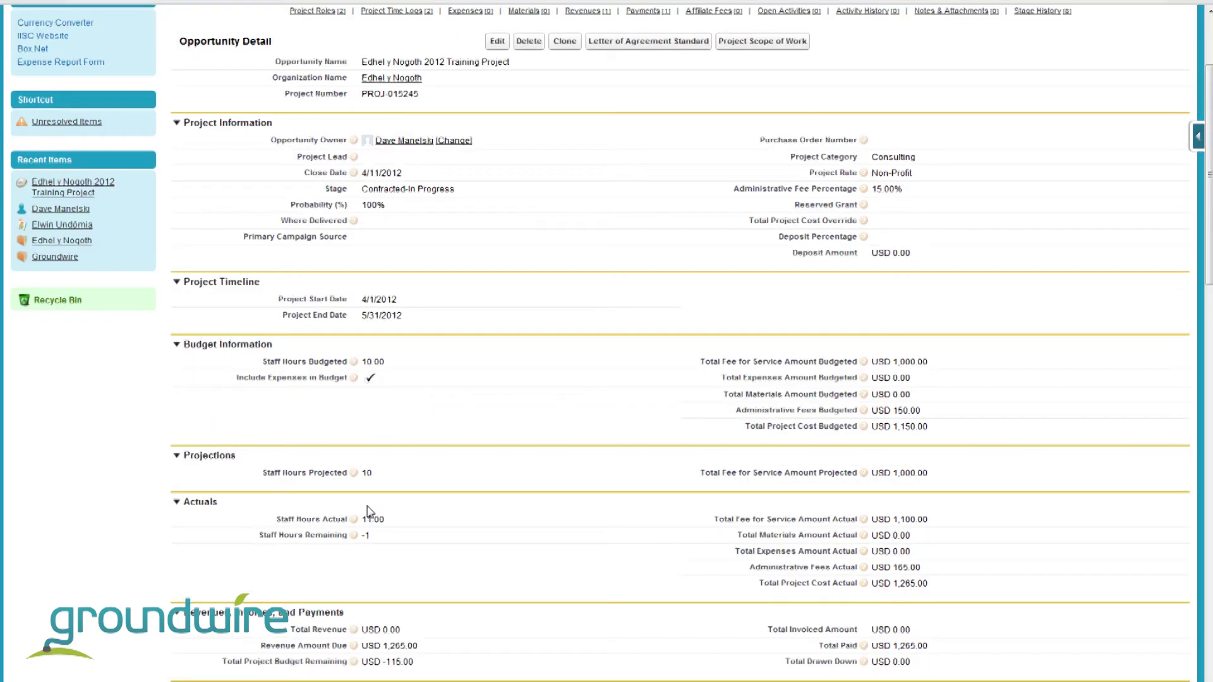
scroll(365, 511, "down", 2)
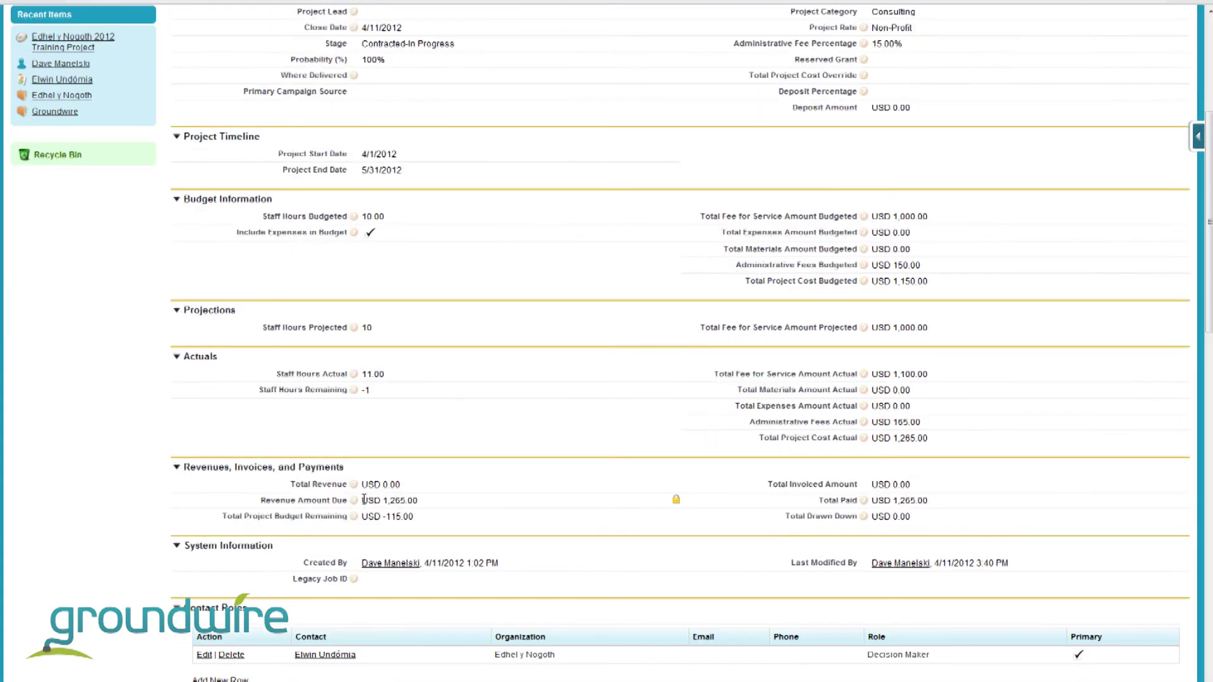
scroll(360, 502, "down", 3)
scroll(358, 499, "down", 4)
scroll(358, 500, "down", 2)
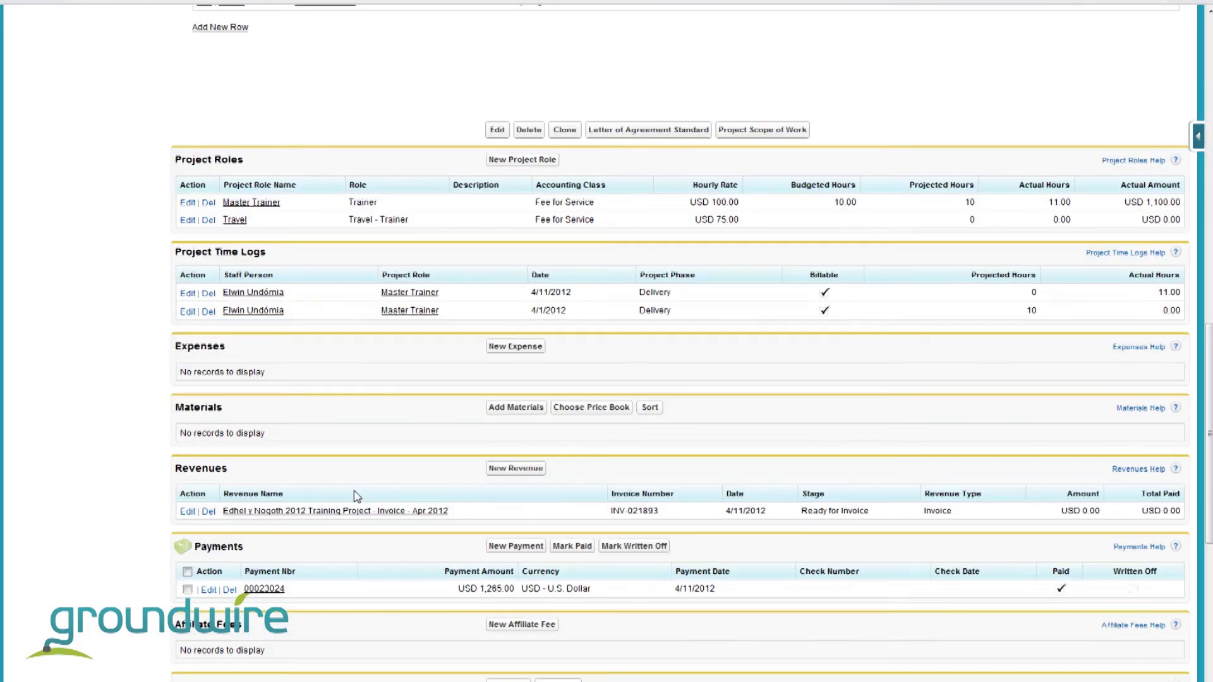
scroll(357, 499, "down", 4)
scroll(358, 499, "down", 2)
scroll(358, 499, "up", 2)
scroll(357, 493, "up", 2)
- Create an Invoice revenue for period ending 4/11/2012 from all fetched time logs totalling USD 1,100.00
left_click(512, 341)
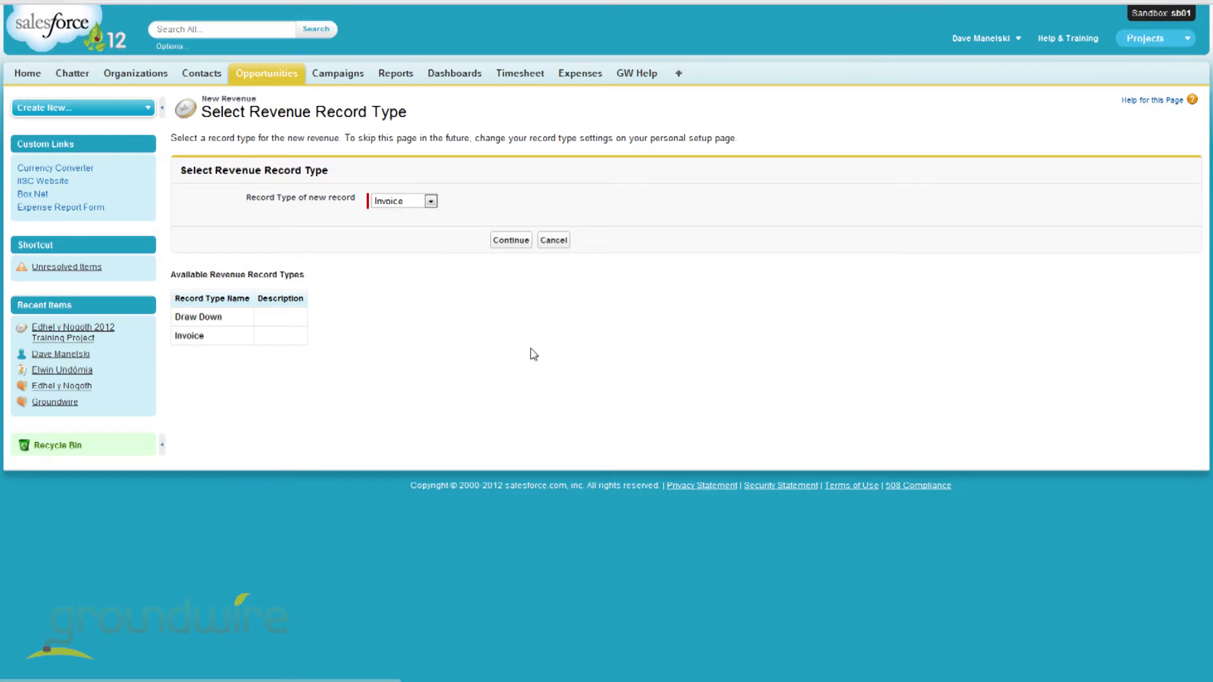
left_click(430, 201)
left_click(422, 227)
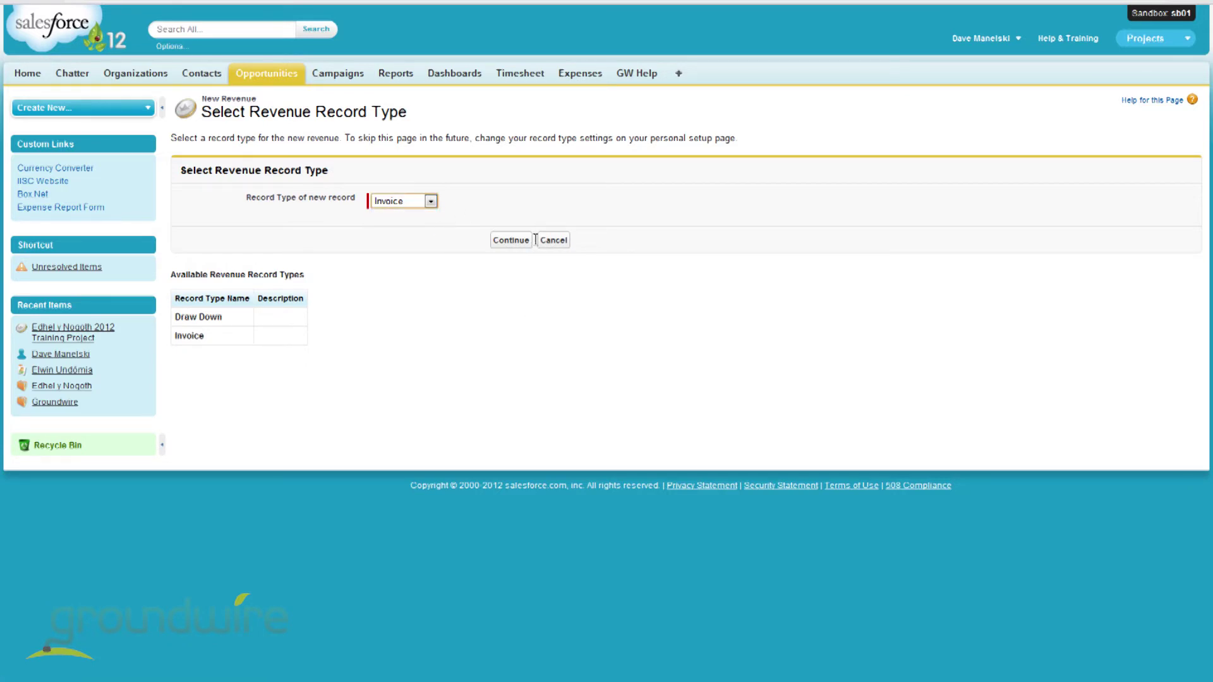
left_click(515, 242)
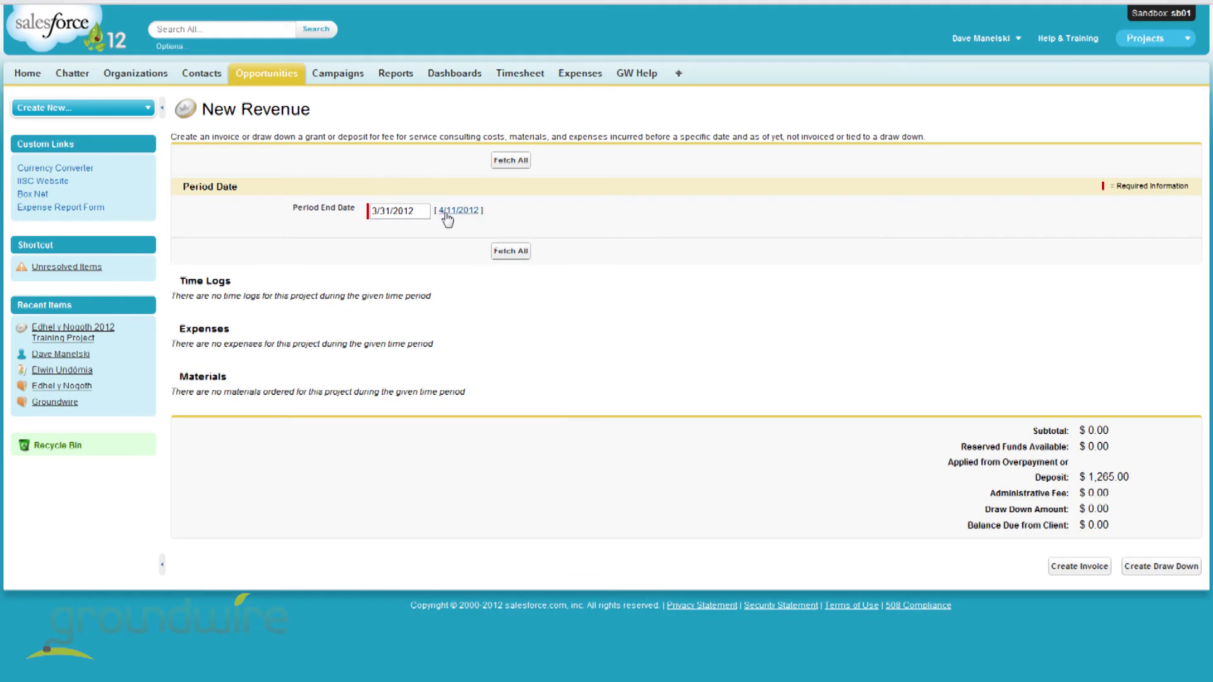
left_click(456, 210)
left_click(510, 251)
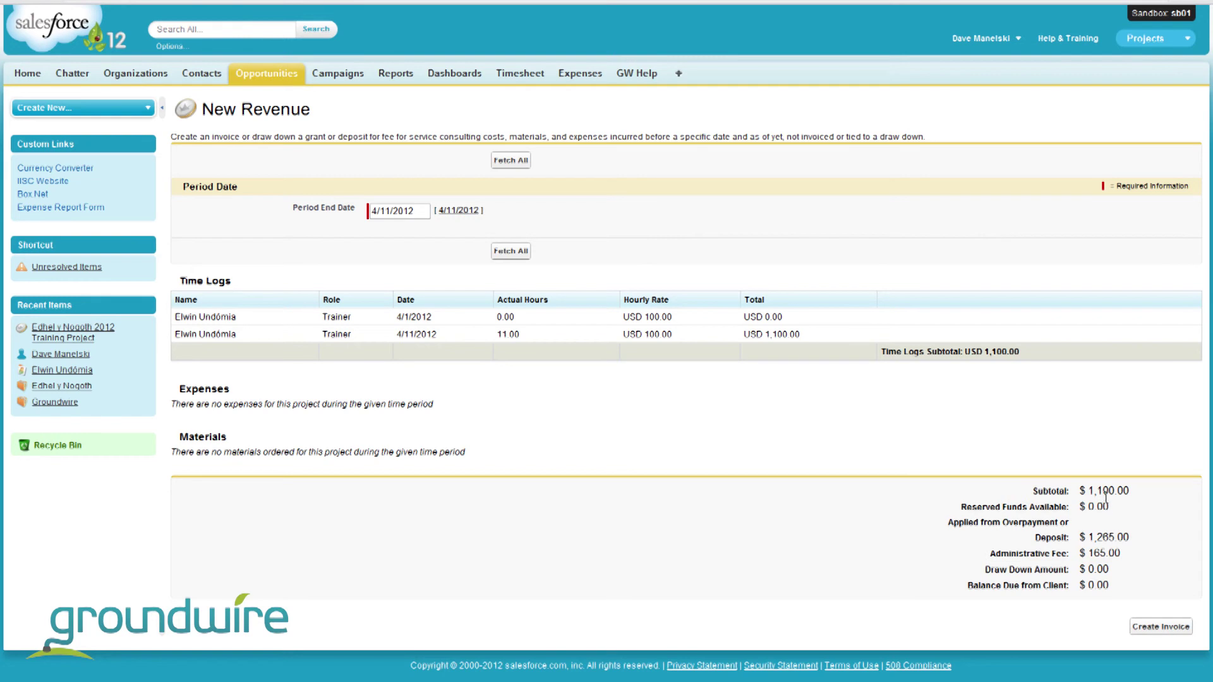
left_click(1160, 627)
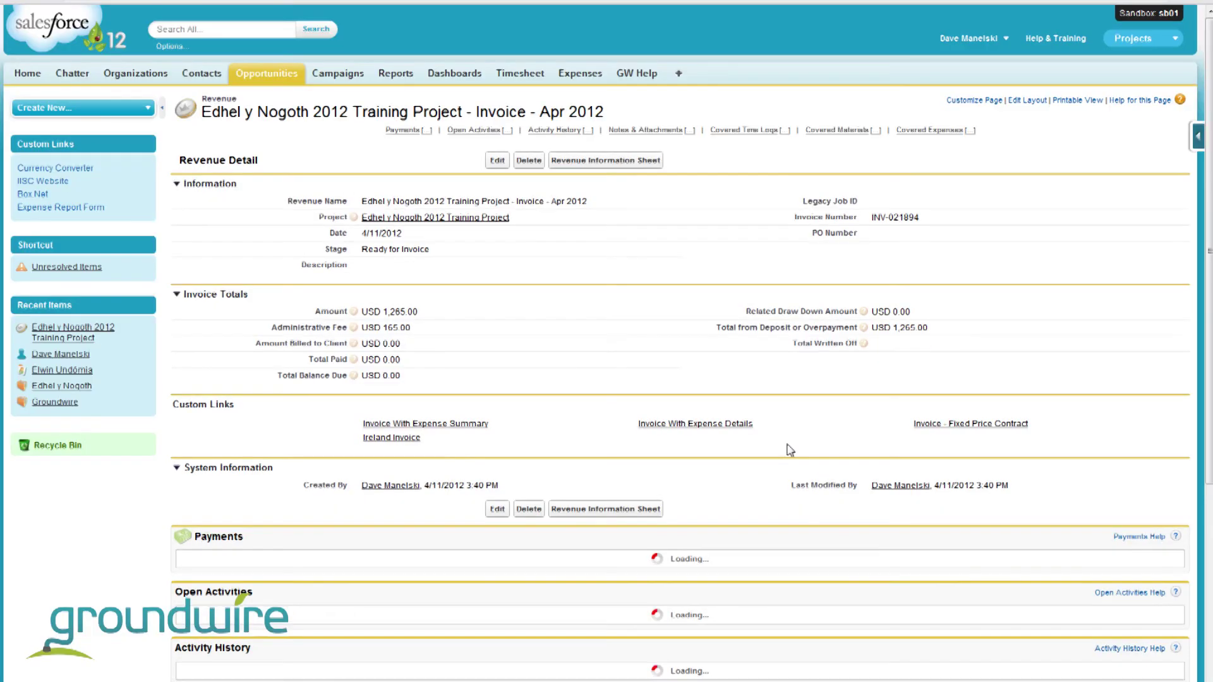